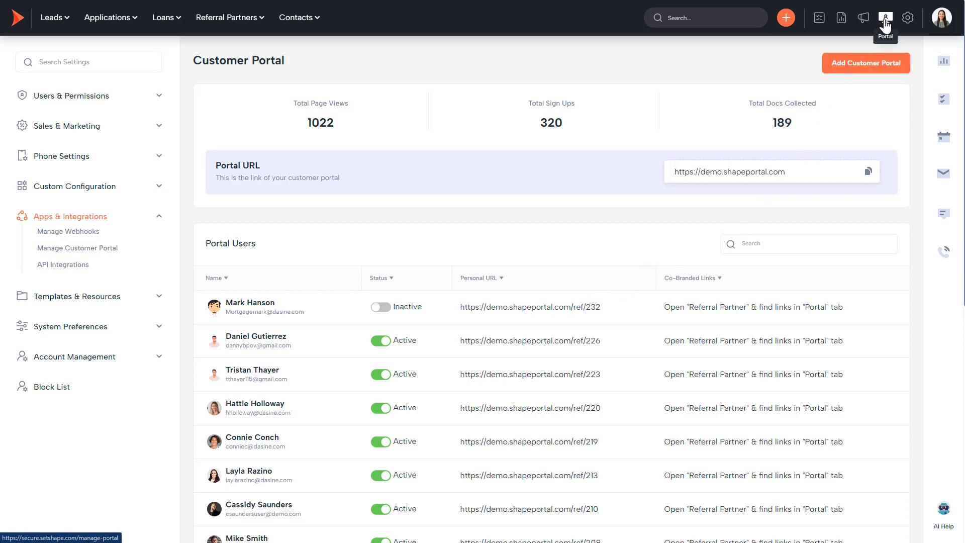
Step: Open and close the profile menu on the Manage Customer Portal page
click(942, 22)
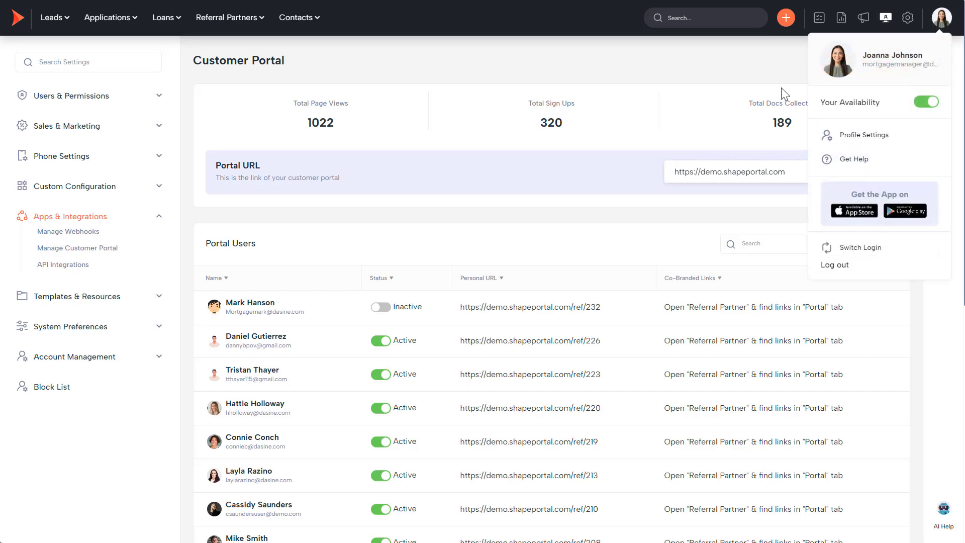
click(722, 65)
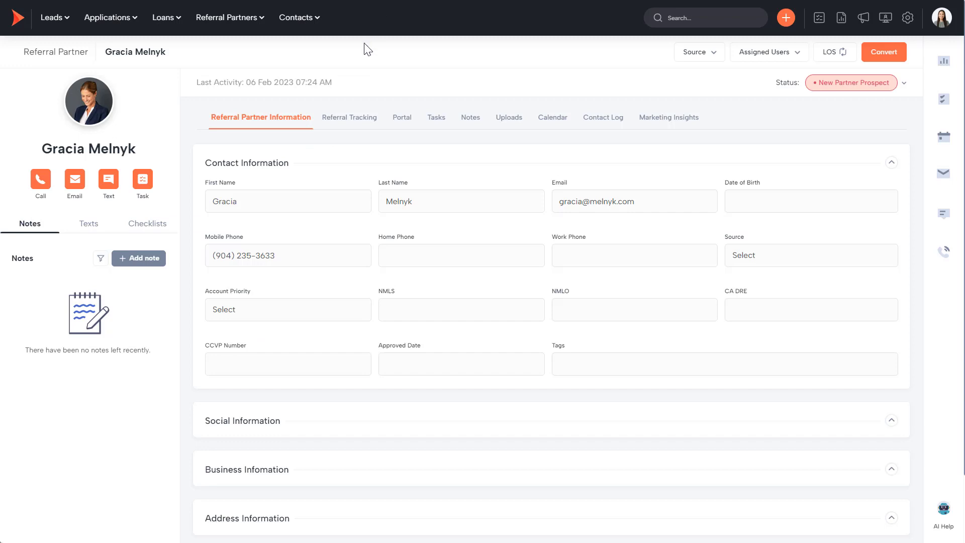
click(401, 119)
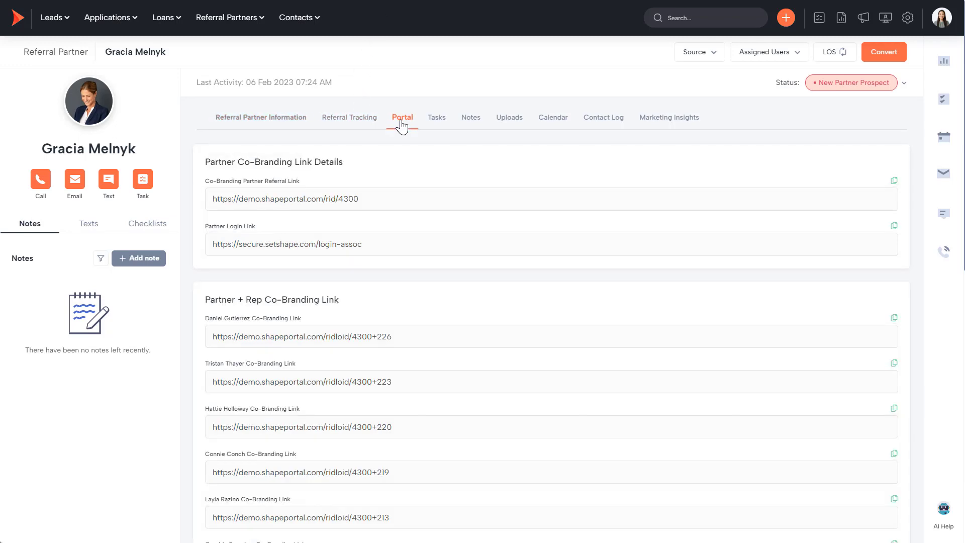
scroll(322, 240, down, 5)
scroll(322, 240, down, 5)
scroll(323, 240, down, 5)
scroll(322, 240, down, 5)
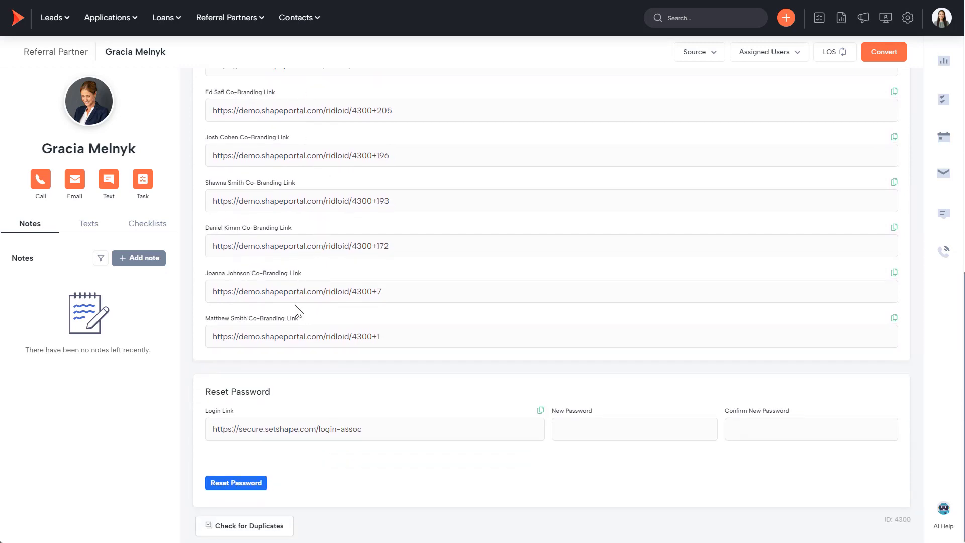
scroll(298, 310, up, 5)
scroll(297, 311, up, 5)
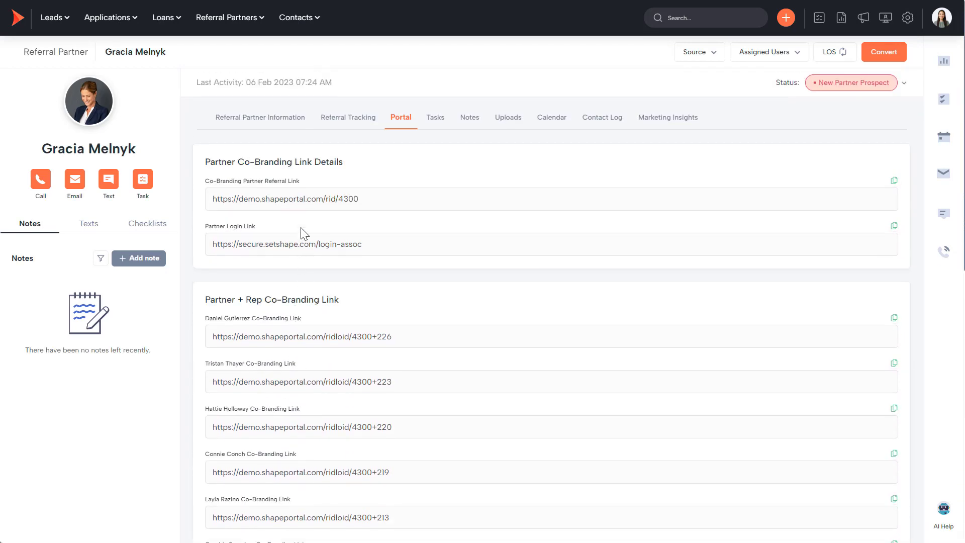
click(349, 118)
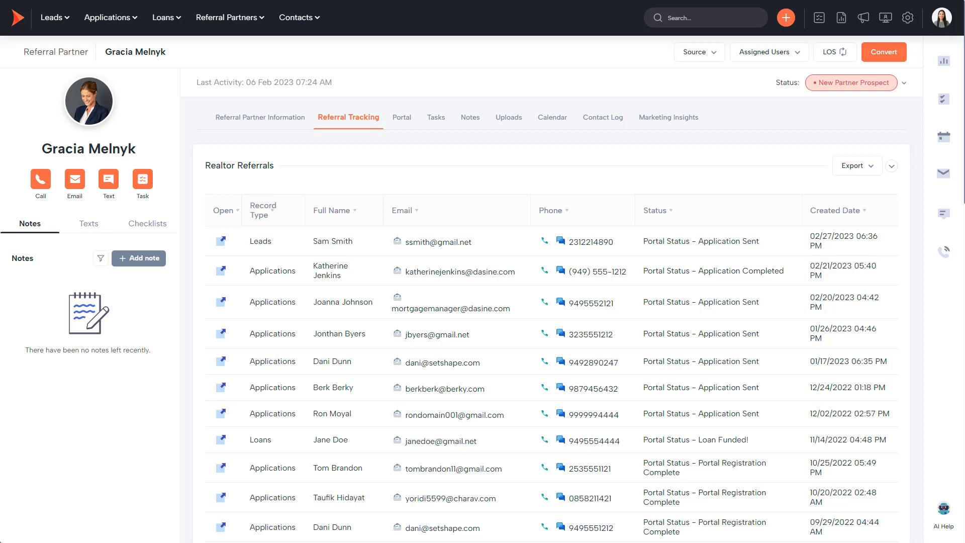
Step: Sign up test borrower Sam Smith with email, phone, California and a password
click(482, 149)
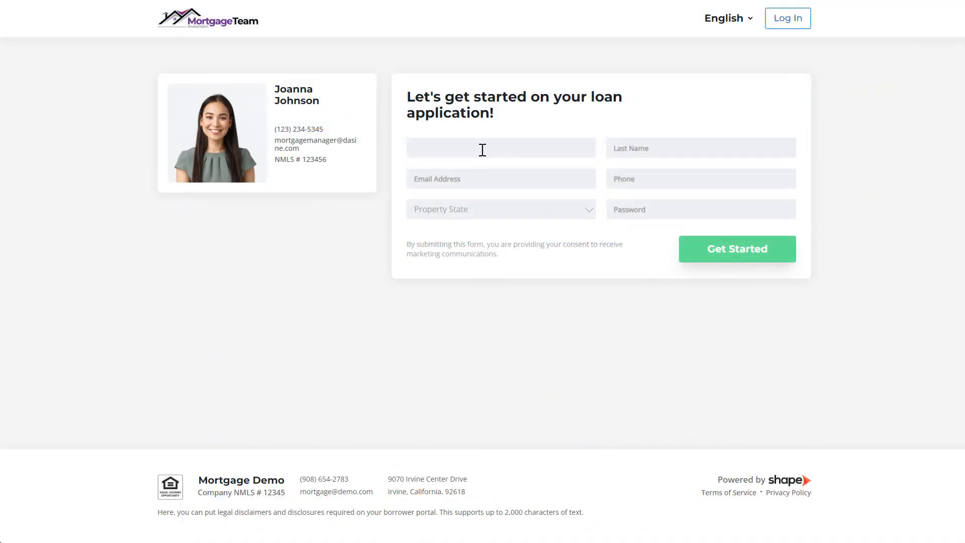
key(Tab)
click(436, 183)
key(Tab)
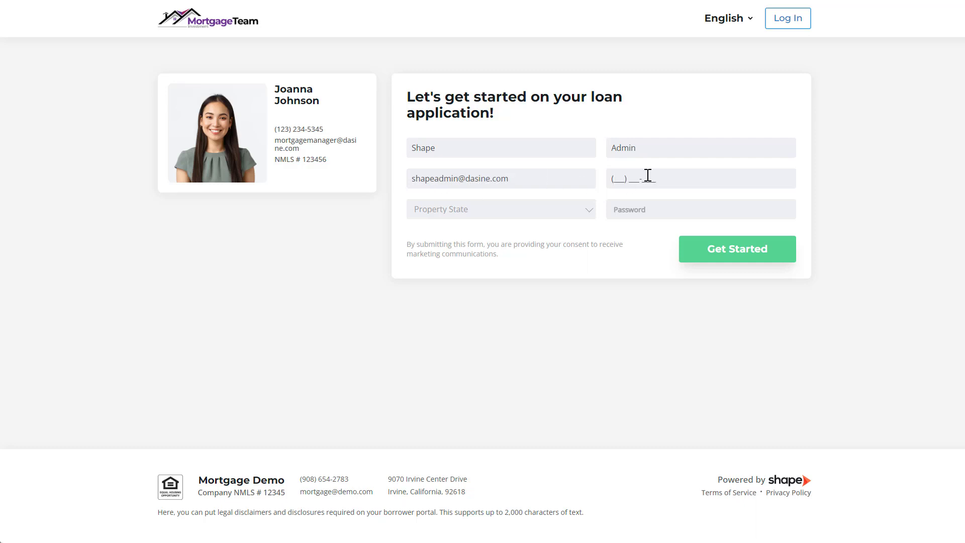
text(111) 111-1111)
click(524, 208)
click(433, 306)
click(700, 209)
click(736, 249)
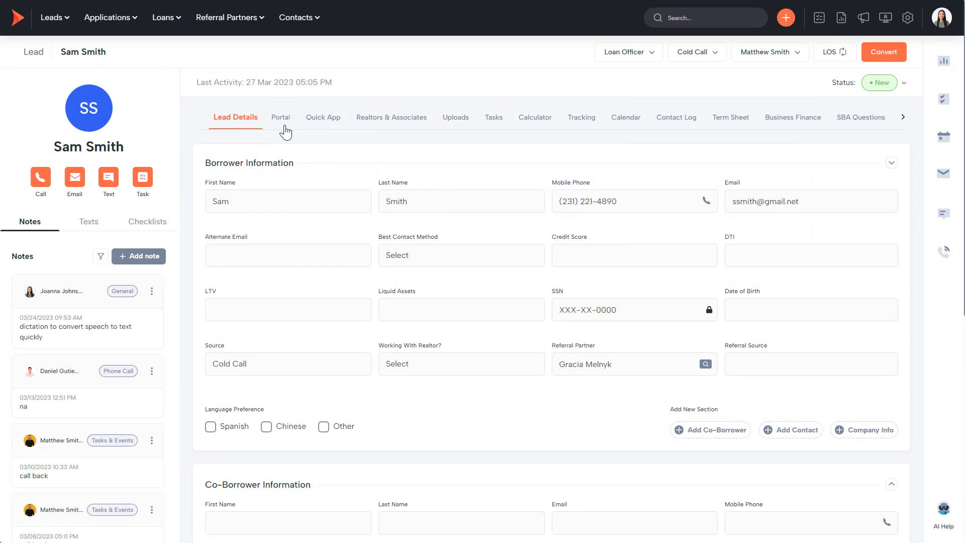
click(280, 117)
click(817, 170)
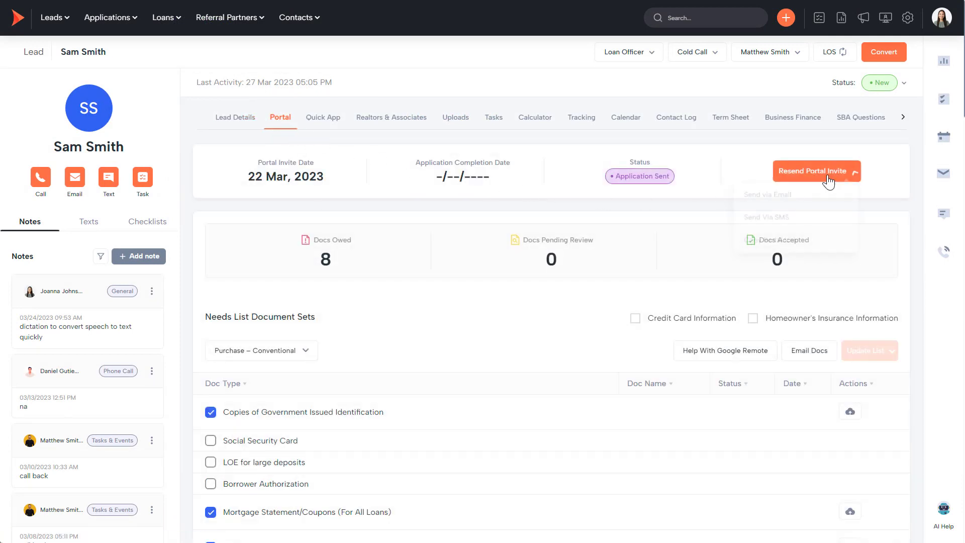
click(777, 200)
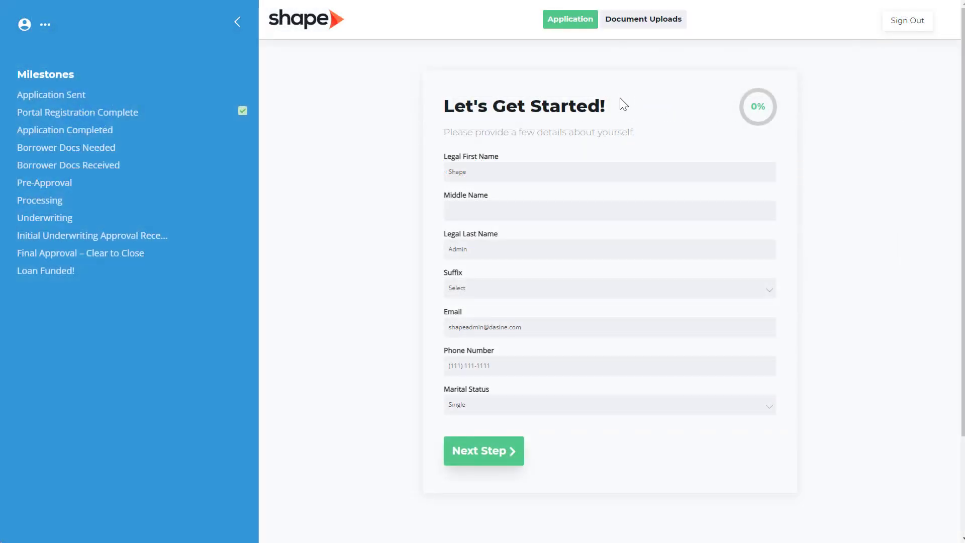
Step: Choose suffix Sr. and marital status Single, then continue to the Current Address field
click(471, 289)
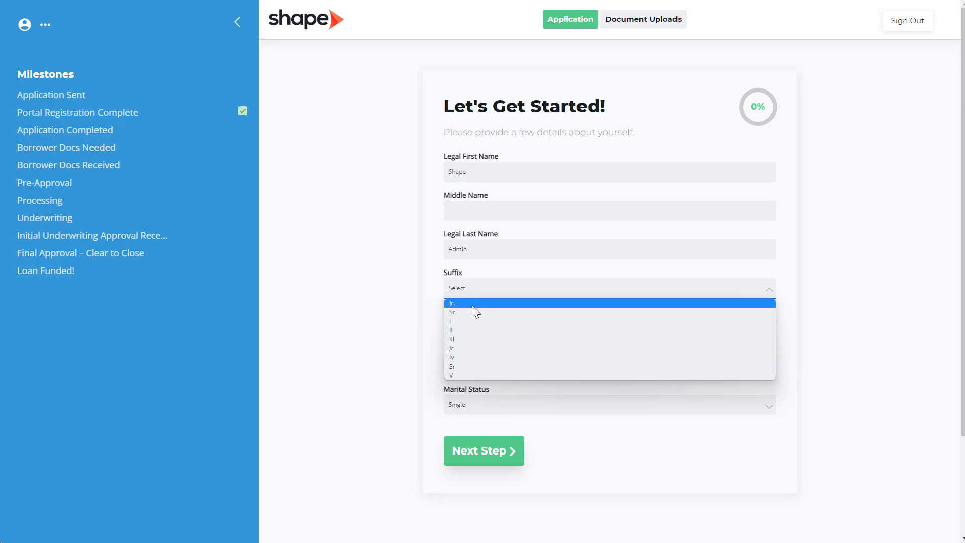
click(472, 312)
click(485, 405)
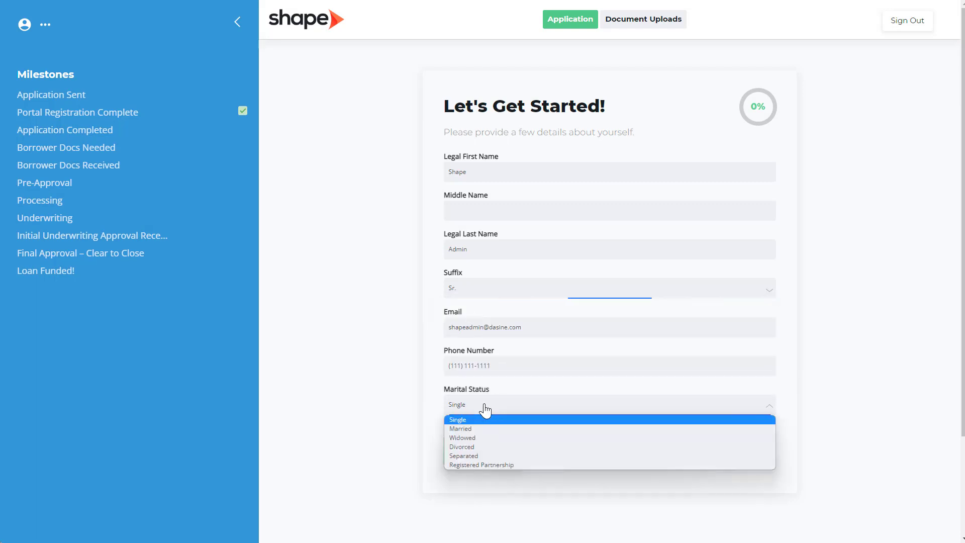
click(478, 419)
click(471, 452)
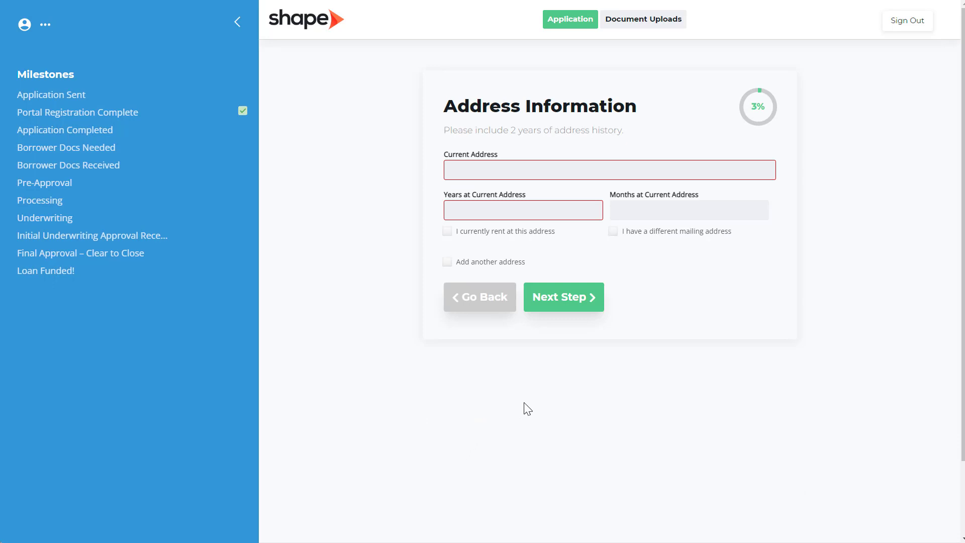
click(476, 168)
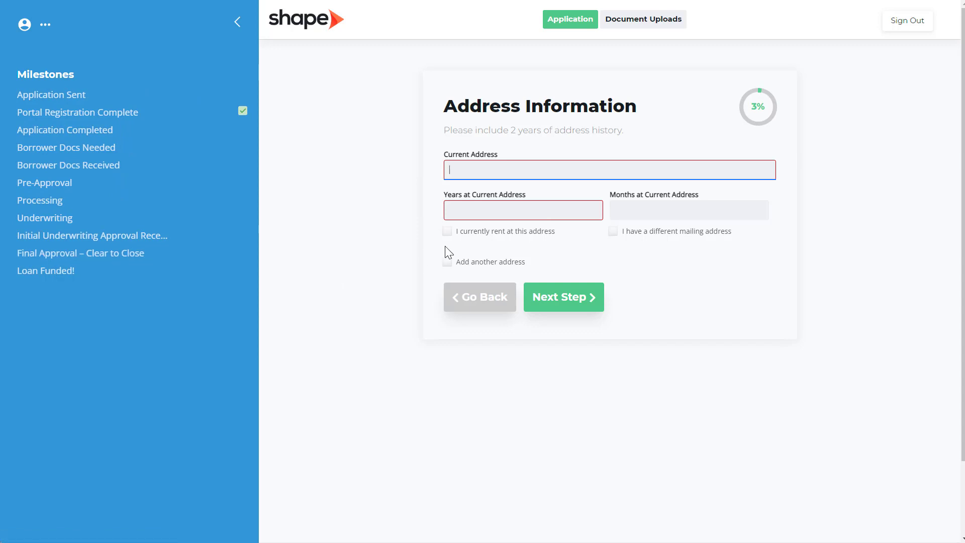
Step: Upload the Copies of Government Issued Identification document from the Document Uploads checklist
click(639, 21)
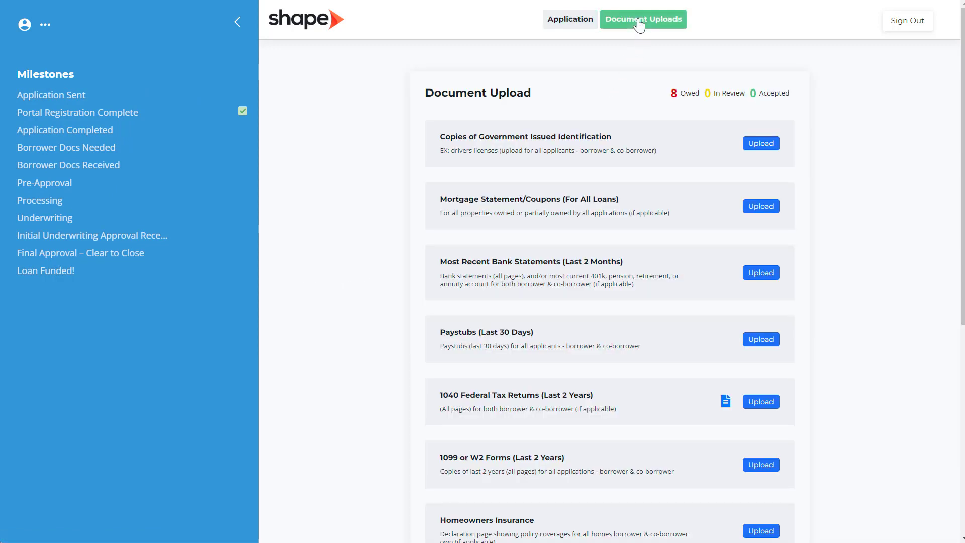
click(761, 143)
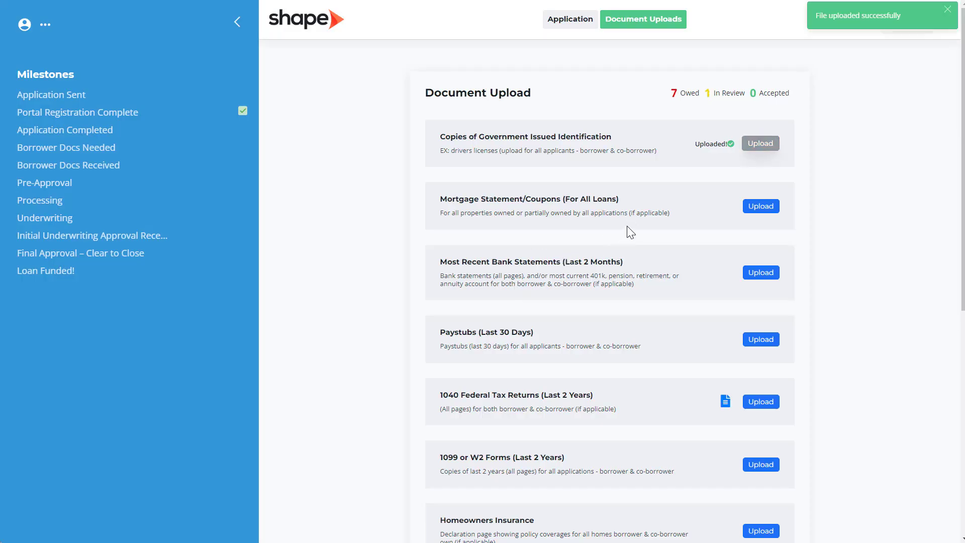
scroll(637, 215, down, 5)
scroll(645, 219, down, 5)
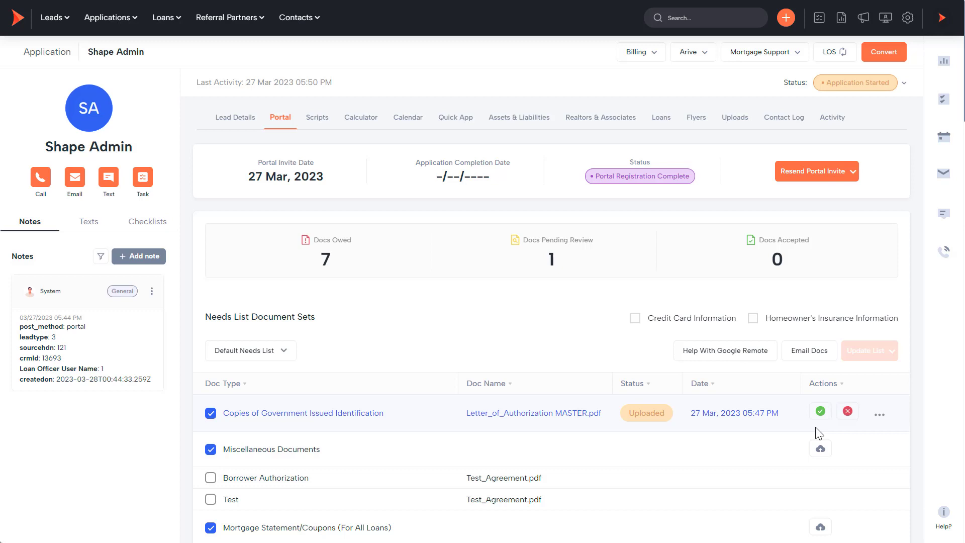
scroll(581, 410, down, 5)
scroll(445, 347, down, 5)
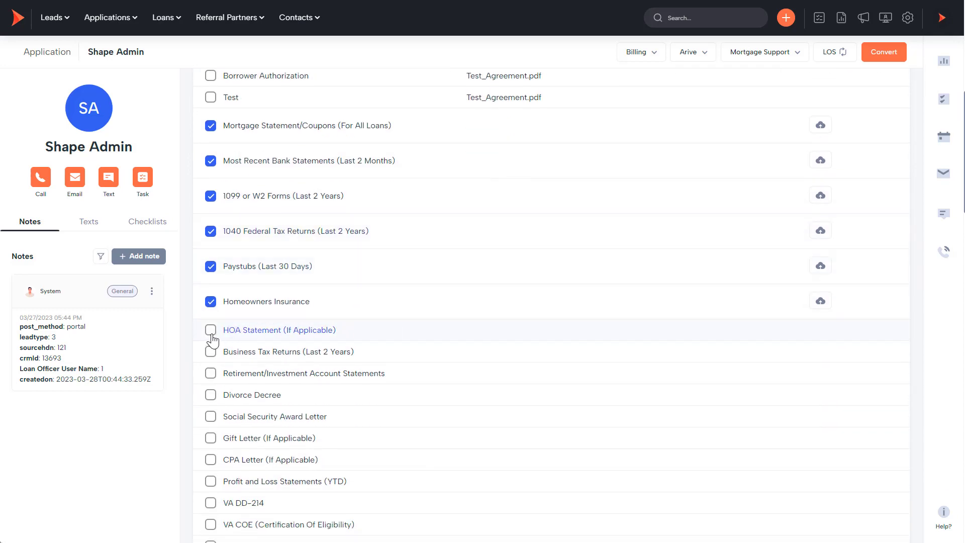
scroll(218, 342, down, 5)
scroll(217, 342, down, 5)
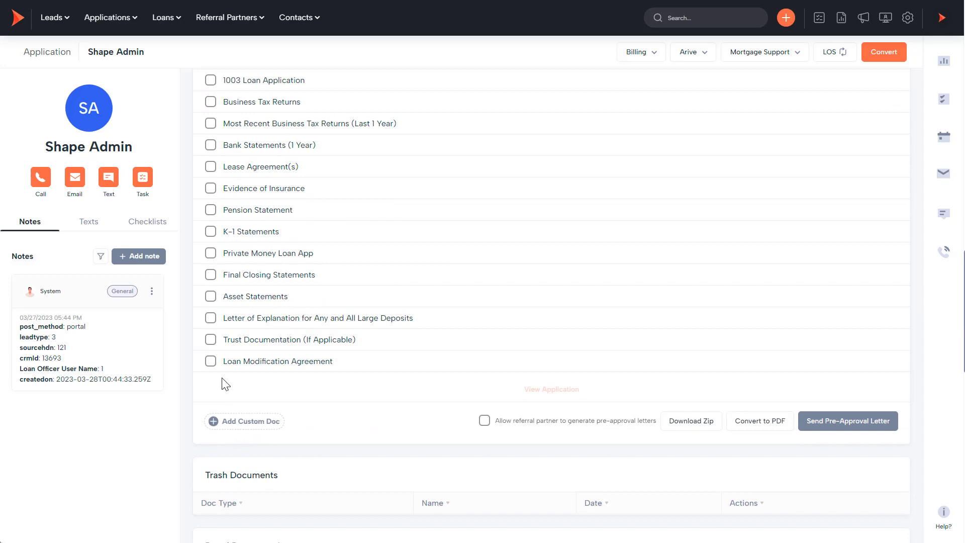
Step: Request Loan Modification Agreement, Trust Documentation and Letter of Explanation, and show Update List options
click(211, 361)
click(210, 340)
click(210, 317)
scroll(438, 369, up, 5)
scroll(634, 362, up, 5)
scroll(720, 341, up, 5)
click(869, 350)
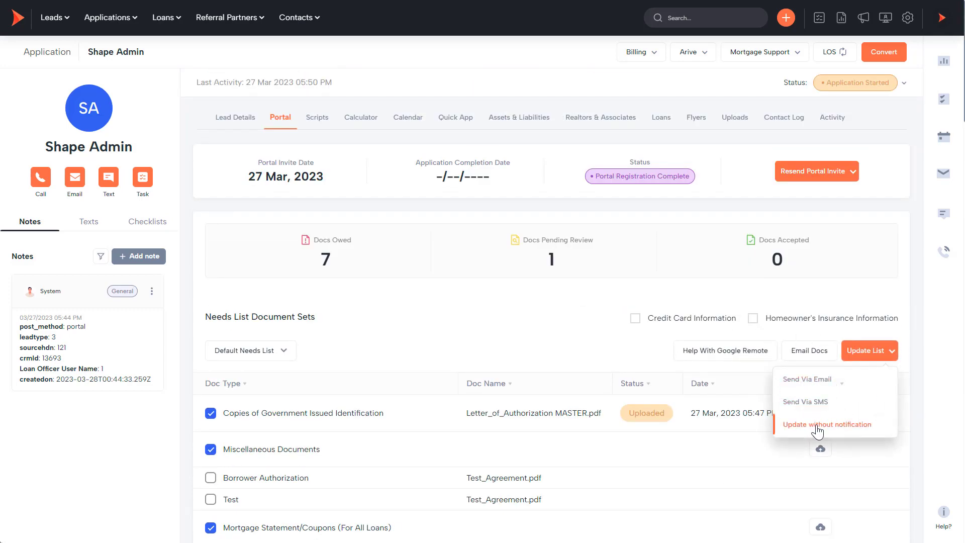
Step: Close the Update List options to reveal Custom Questions & Fields and Portal Password Reset
click(875, 353)
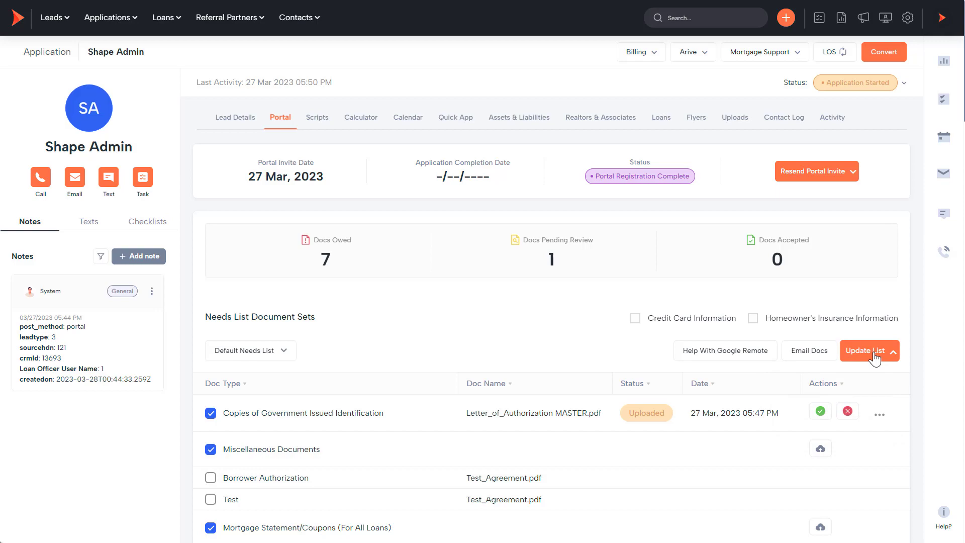
scroll(875, 356, down, 5)
scroll(875, 356, down, 8)
scroll(875, 357, down, 8)
scroll(875, 357, down, 6)
scroll(875, 357, down, 6)
scroll(876, 356, down, 4)
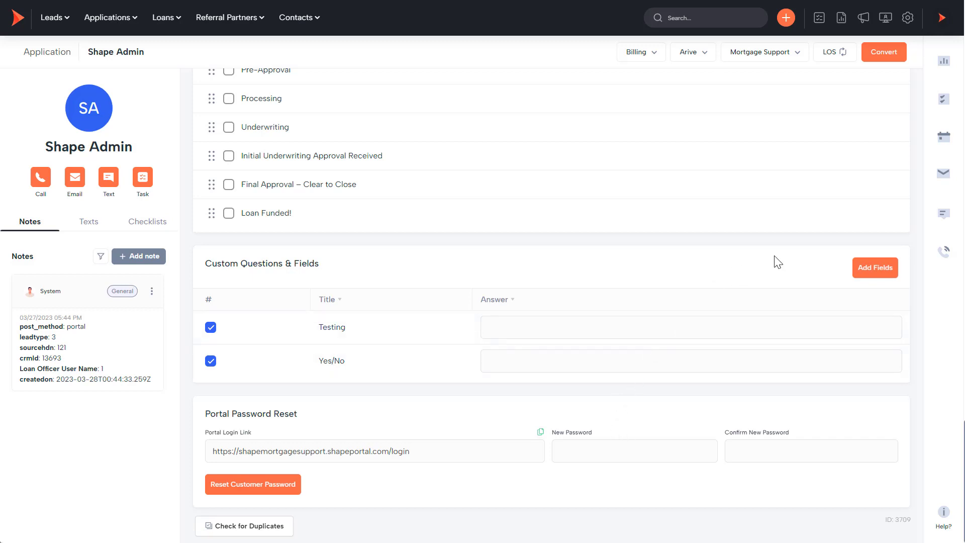
Step: Use the Settings gear to reach Manage Users, listing four active users
click(908, 17)
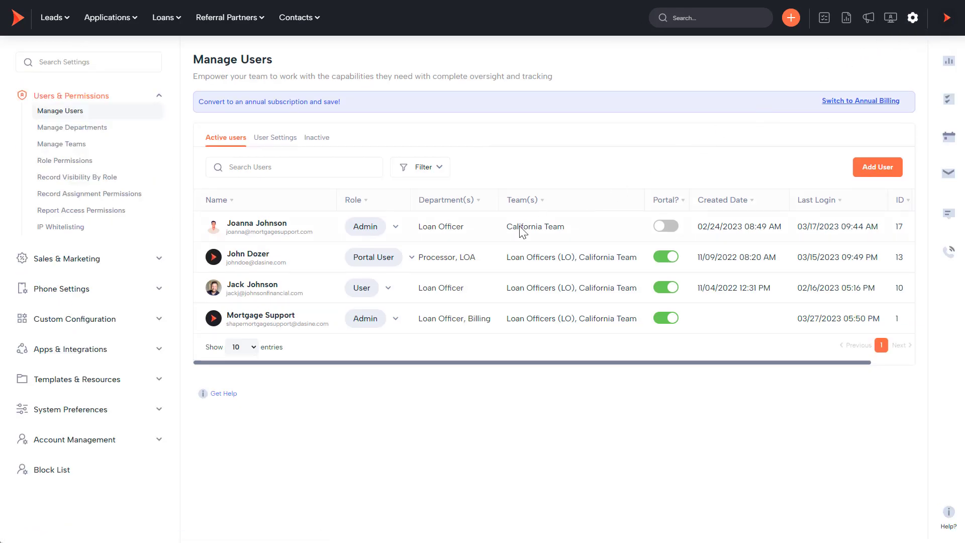
Step: Open Company Settings under Account Management and start editing the Portal Footer text
click(74, 440)
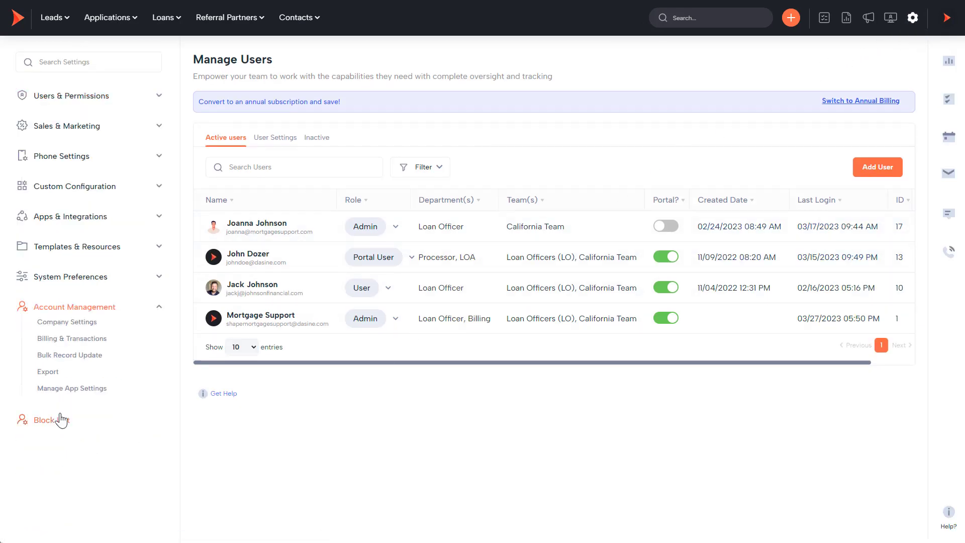
click(67, 322)
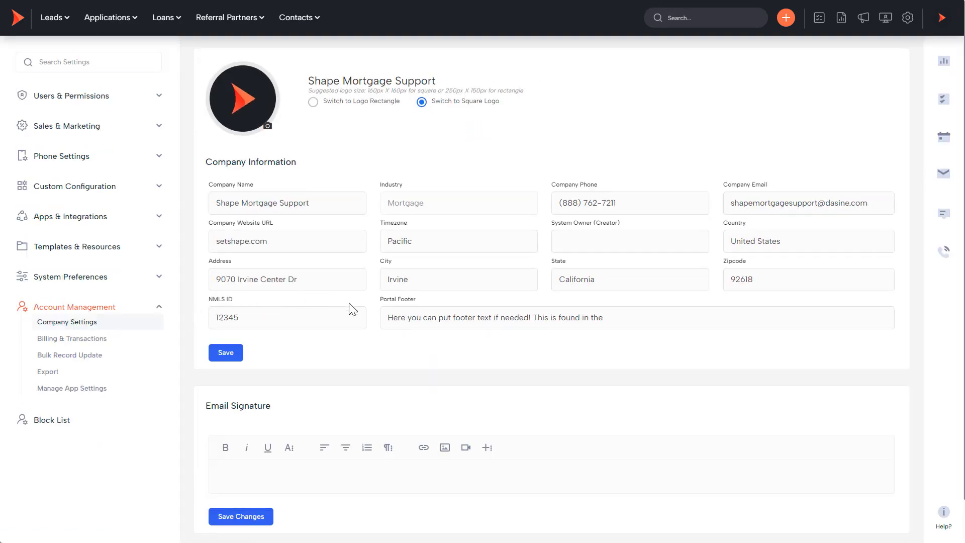
click(610, 318)
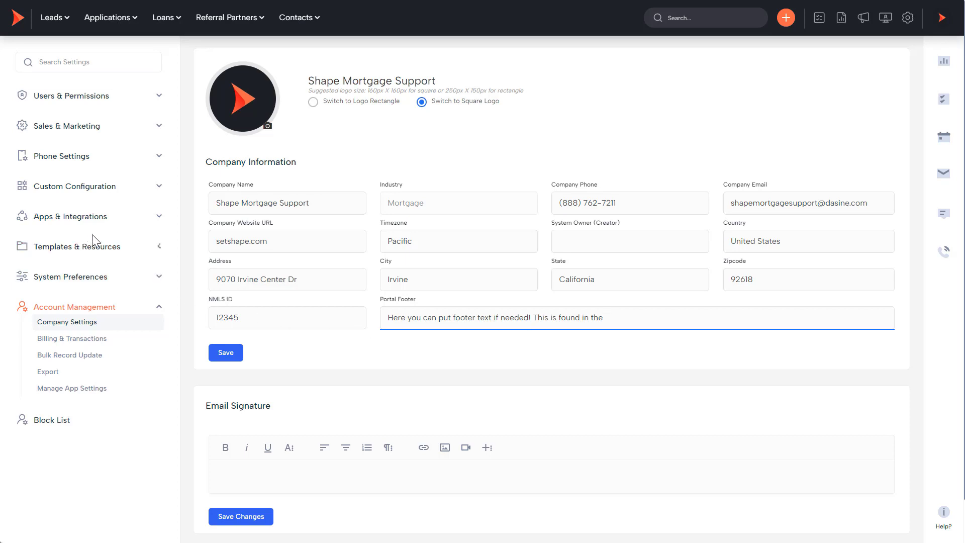
click(75, 218)
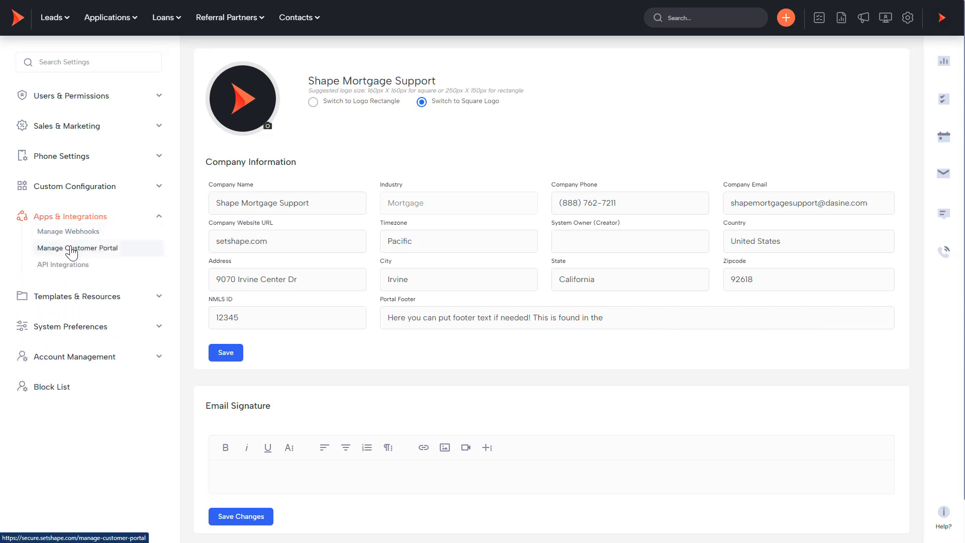
Step: In Manage Customer Portal, switch Show Application off and back on
click(77, 248)
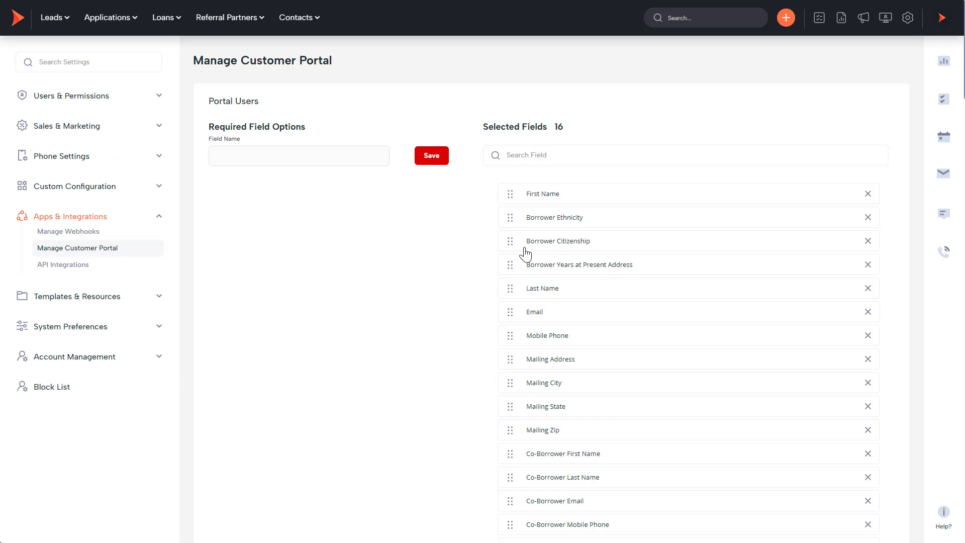
scroll(528, 257, down, 5)
scroll(604, 272, down, 5)
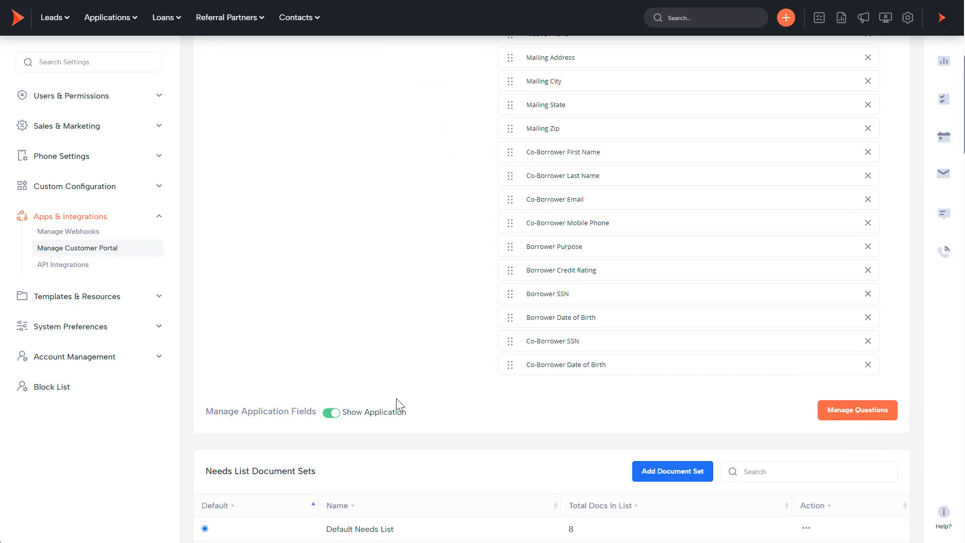
click(328, 414)
click(331, 413)
scroll(389, 441, down, 5)
scroll(492, 429, down, 5)
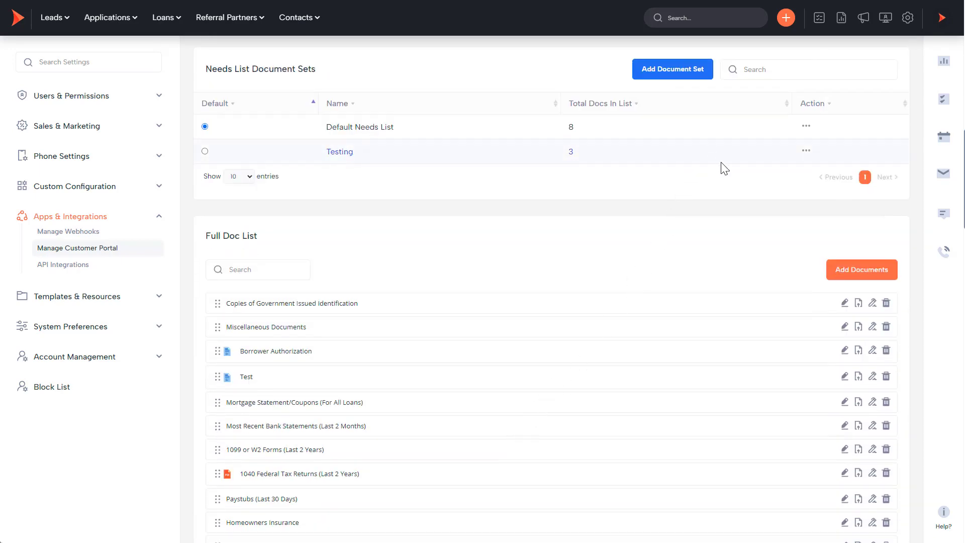
Step: Add a blank document entry with type and description fields to the Full Doc List
click(855, 272)
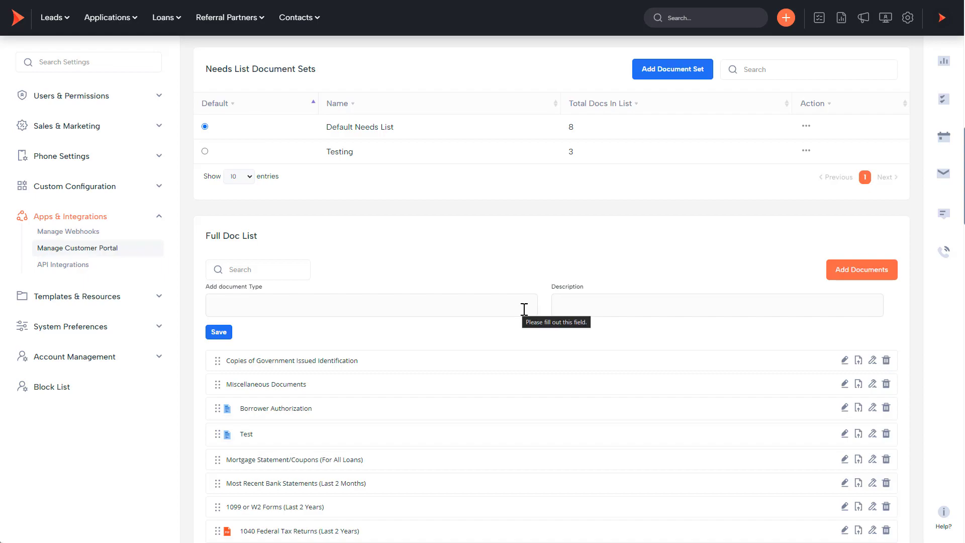
scroll(528, 318, down, 5)
scroll(528, 317, down, 8)
scroll(531, 319, down, 5)
scroll(530, 320, down, 8)
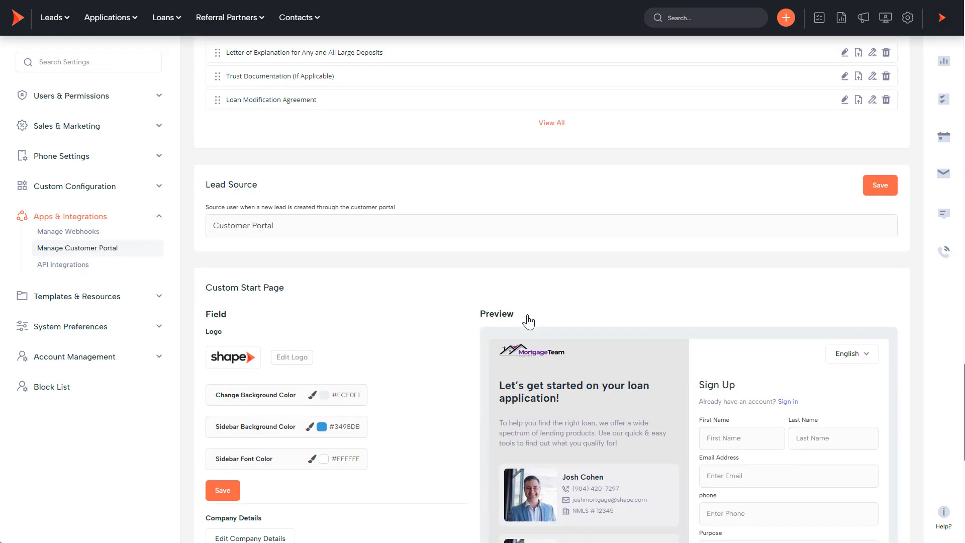
scroll(530, 320, down, 3)
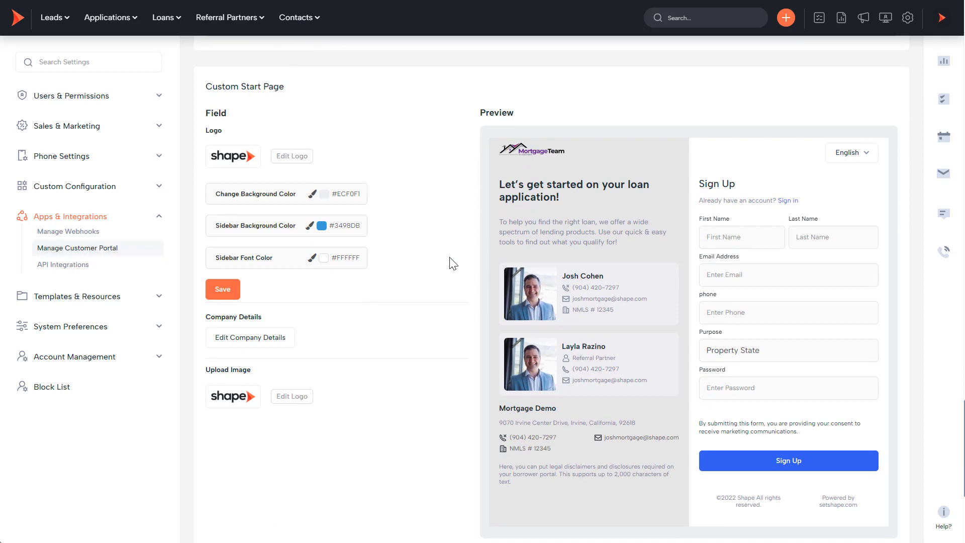